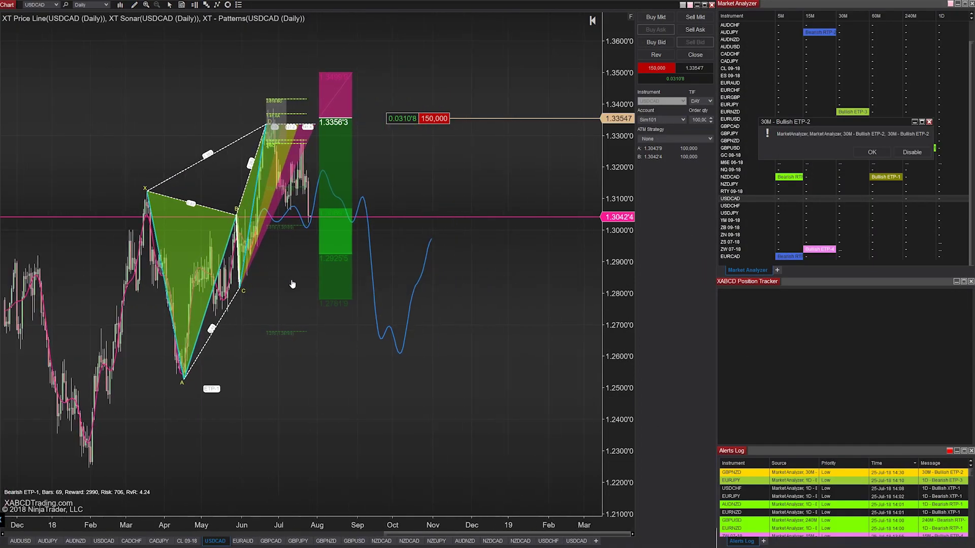
# Pan the USDCAD daily chart and scroll back through time to bring earlier price history into view.
pyautogui.moveTo(293, 284); pyautogui.dragTo(332, 355)
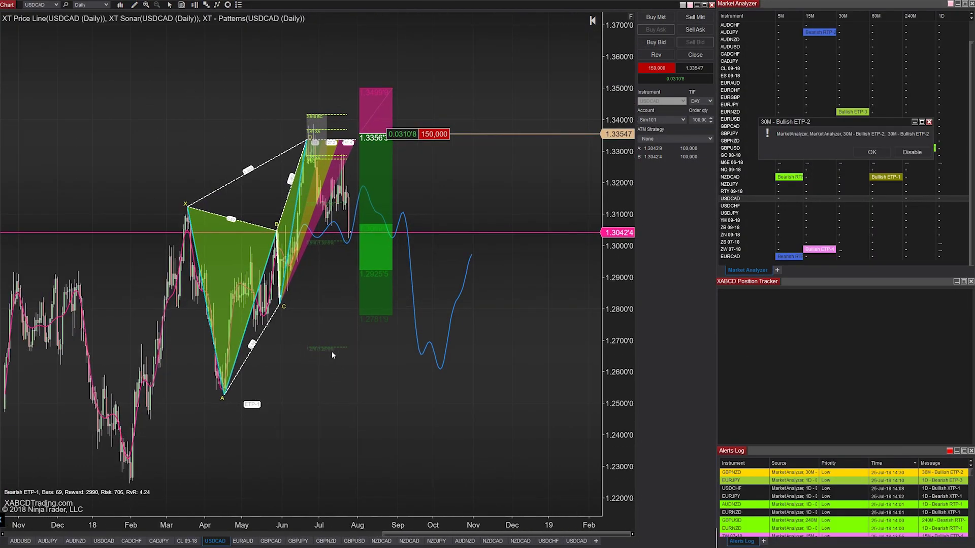
pyautogui.scroll(-3, 332, 355)
pyautogui.scroll(3, 332, 355)
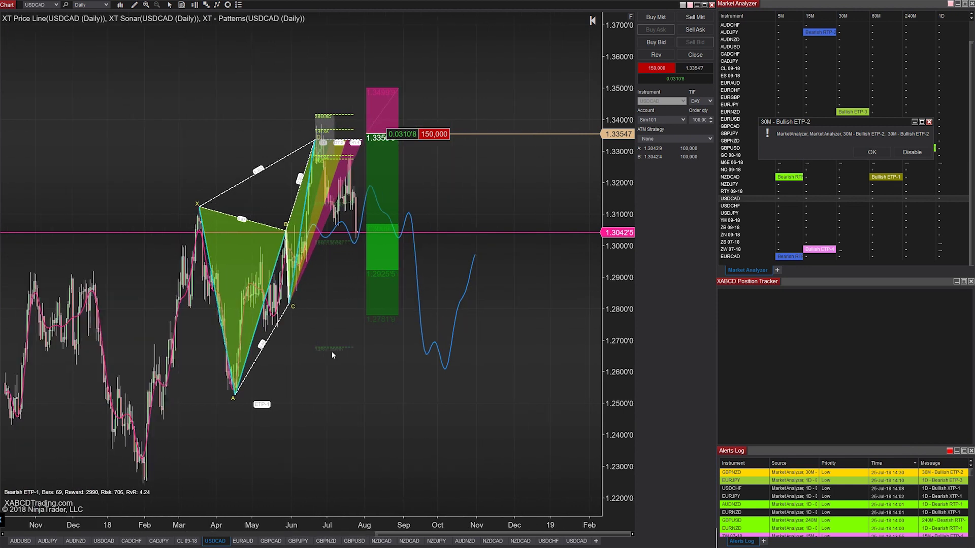
pyautogui.scroll(3, 331, 352)
pyautogui.scroll(-2, 331, 352)
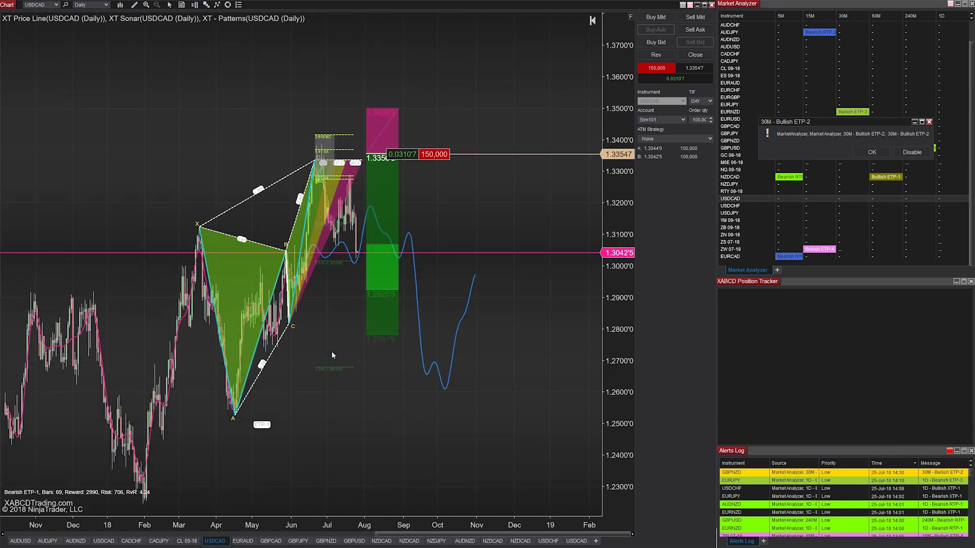
pyautogui.scroll(5, 333, 356)
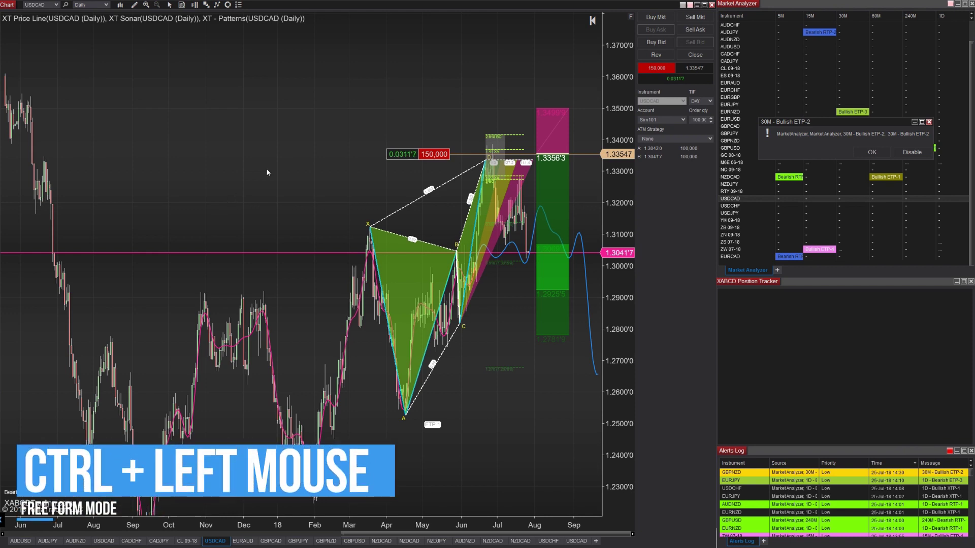
# Move the USDCAD chart freely in both the time and price directions using free form mode.
pyautogui.keyDown('ctrl'); pyautogui.click(267, 172); pyautogui.keyUp('ctrl')
pyautogui.moveTo(270, 169); pyautogui.dragTo(188, 162)
pyautogui.moveTo(22, 195); pyautogui.dragTo(52, 83)
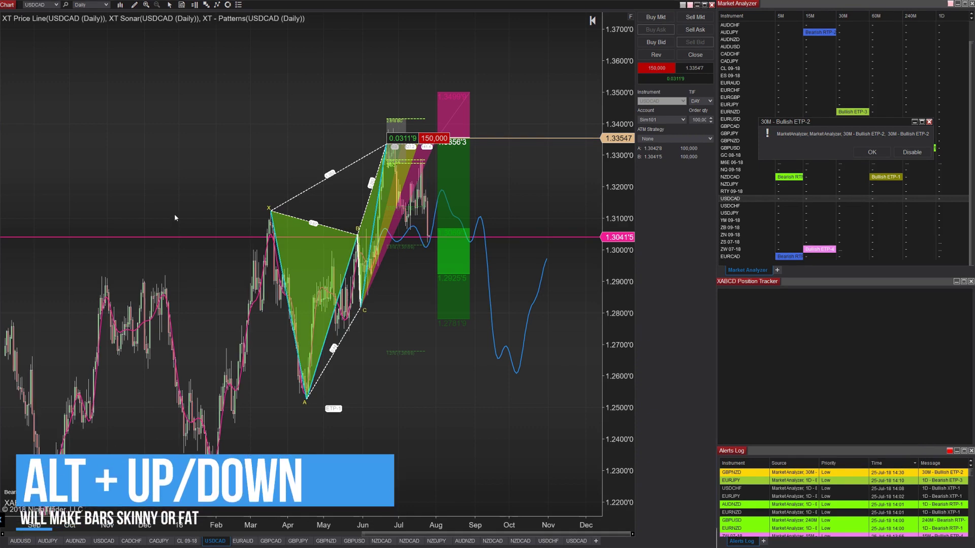
# Fatten the USDCAD chart's price bars until they overlap, and slim them back to thin bars.
pyautogui.hotkey('alt', 'Up')
pyautogui.hotkey('alt', 'Up')
pyautogui.hotkey('alt', 'Up')
pyautogui.hotkey('alt', 'Up')
pyautogui.hotkey('alt', 'Up')
pyautogui.hotkey('alt', 'Up')
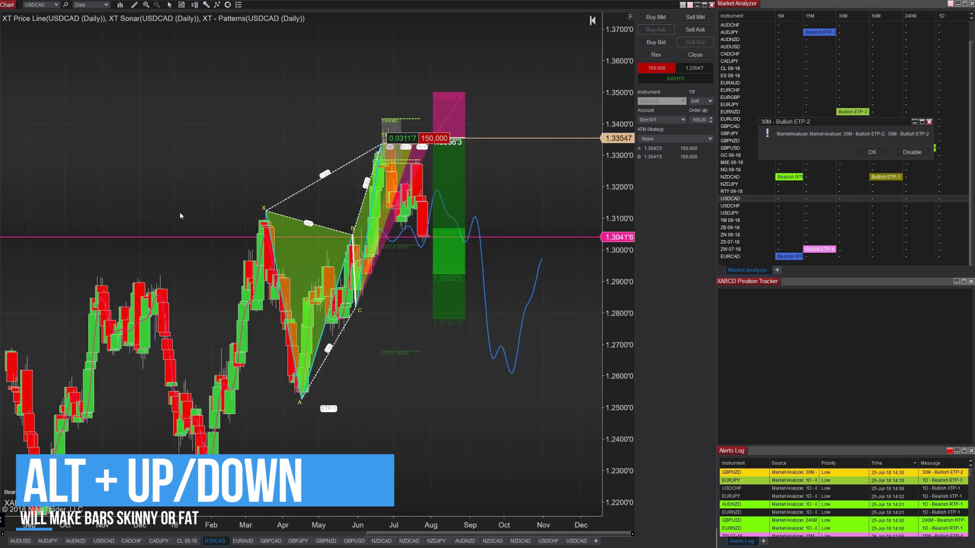
pyautogui.hotkey('alt', 'Down')
pyautogui.hotkey('alt', 'Down')
pyautogui.hotkey('alt', 'Down')
pyautogui.hotkey('alt', 'Down')
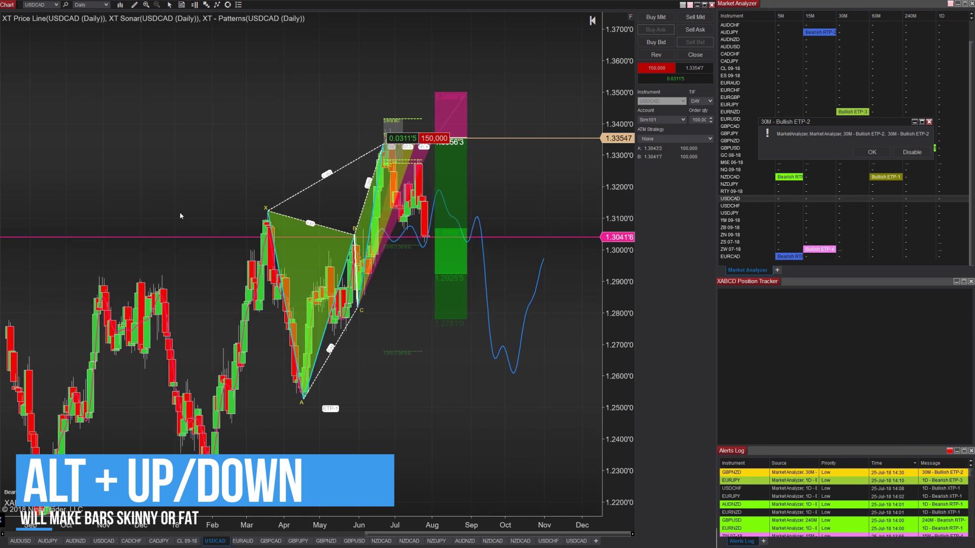
pyautogui.hotkey('alt', 'Down')
pyautogui.hotkey('alt', 'Down')
pyautogui.hotkey('alt', 'Down')
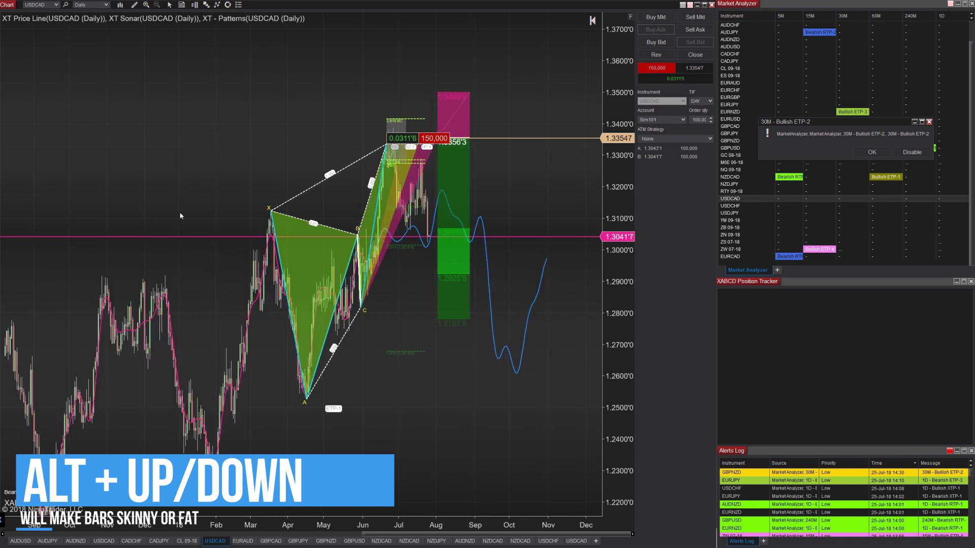
# Stretch the chart's time axis and widen the price bars so individual red and green candles can be read.
pyautogui.moveTo(345, 521); pyautogui.dragTo(461, 416)
pyautogui.moveTo(454, 526); pyautogui.dragTo(330, 467)
pyautogui.hotkey('alt', 'Down')
pyautogui.hotkey('alt', 'Down')
pyautogui.hotkey('alt', 'Up')
pyautogui.hotkey('alt', 'Up')
pyautogui.hotkey('alt', 'Up')
pyautogui.hotkey('alt', 'Up')
pyautogui.hotkey('alt', 'Up')
pyautogui.hotkey('alt', 'Up')
pyautogui.hotkey('alt', 'Up')
pyautogui.hotkey('alt', 'Up')
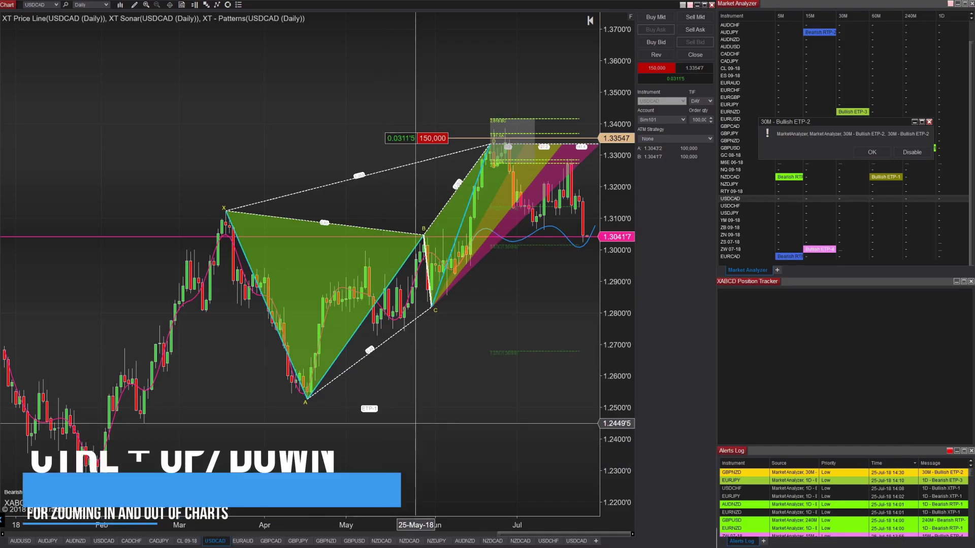
# Zoom the chart out along the time axis to fit 2017 price history together with the 2018 pattern.
pyautogui.hotkey('ctrl', 'Up')
pyautogui.hotkey('ctrl', 'Up')
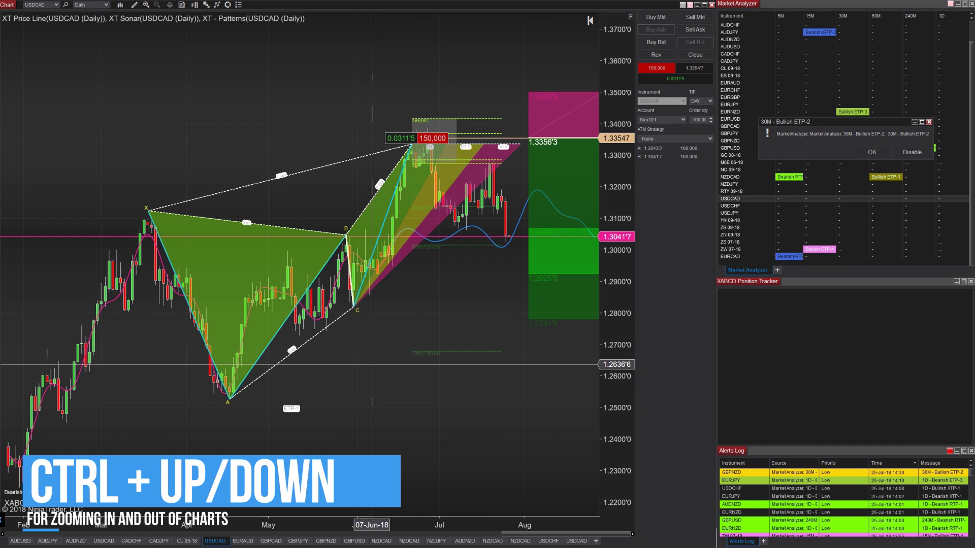
pyautogui.hotkey('ctrl', 'Down')
pyautogui.hotkey('ctrl', 'Down')
pyautogui.hotkey('ctrl', 'Down')
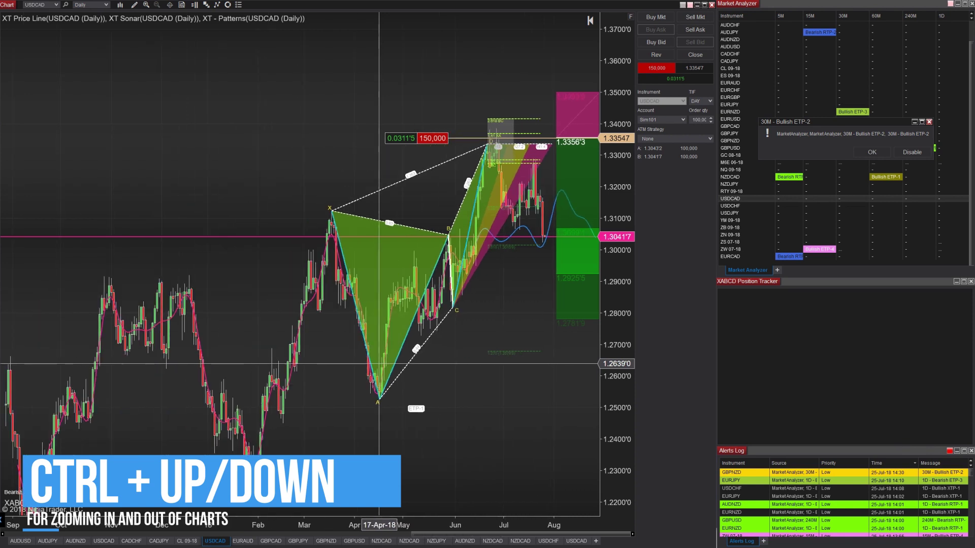
pyautogui.hotkey('ctrl', 'Down')
pyautogui.hotkey('ctrl', 'Down')
pyautogui.hotkey('ctrl', 'Down')
pyautogui.hotkey('ctrl', 'Down')
pyautogui.hotkey('ctrl', 'Down')
pyautogui.hotkey('ctrl', 'Down')
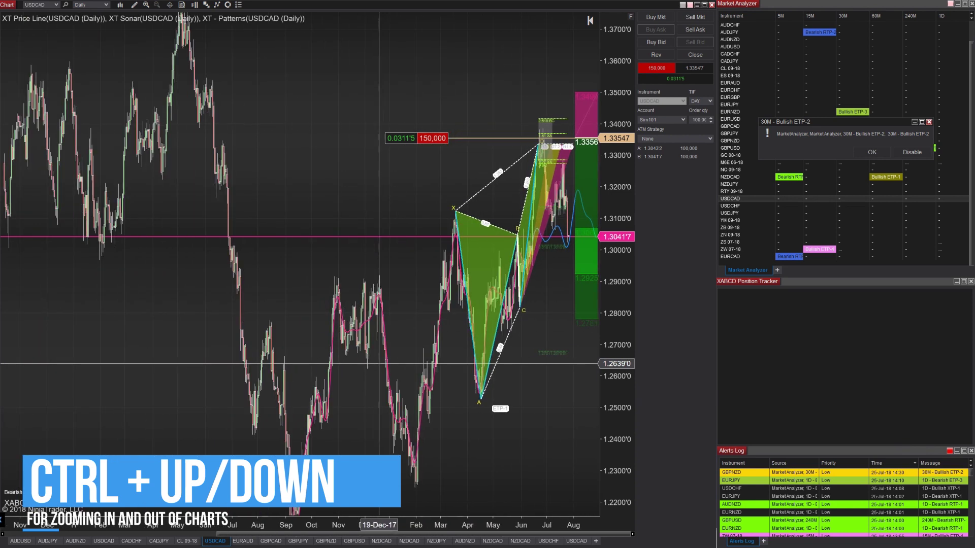
pyautogui.hotkey('ctrl', 'Down')
pyautogui.hotkey('ctrl', 'Down')
pyautogui.hotkey('ctrl', 'Down')
pyautogui.hotkey('ctrl', 'Down')
pyautogui.hotkey('ctrl', 'Down')
pyautogui.hotkey('ctrl', 'Down')
pyautogui.hotkey('ctrl', 'Down')
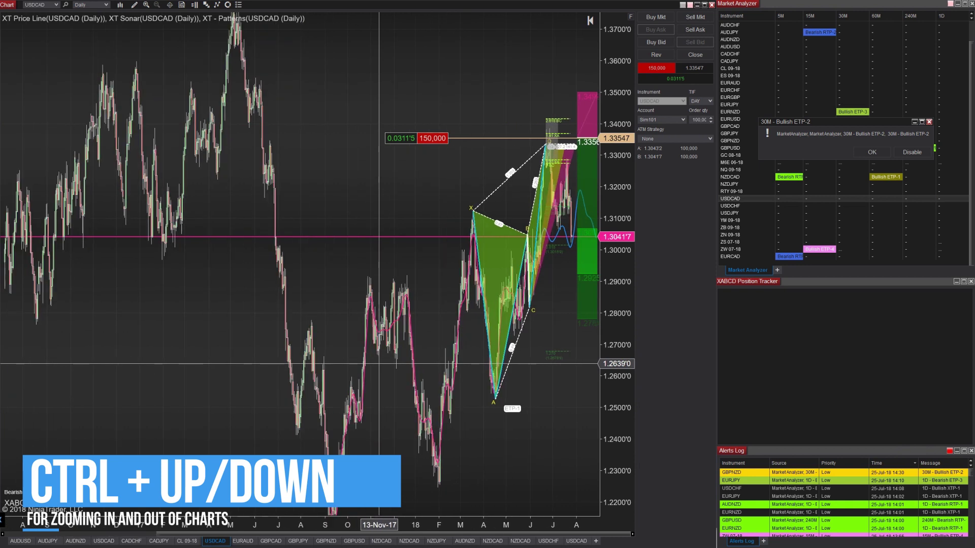
# Zoom the chart back in until the XABCD pattern fills the view from about January to August 2018.
pyautogui.hotkey('ctrl', 'Up')
pyautogui.hotkey('ctrl', 'Up')
pyautogui.hotkey('ctrl', 'Up')
pyautogui.hotkey('ctrl', 'Up')
pyautogui.hotkey('ctrl', 'Down')
pyautogui.hotkey('ctrl', 'Down')
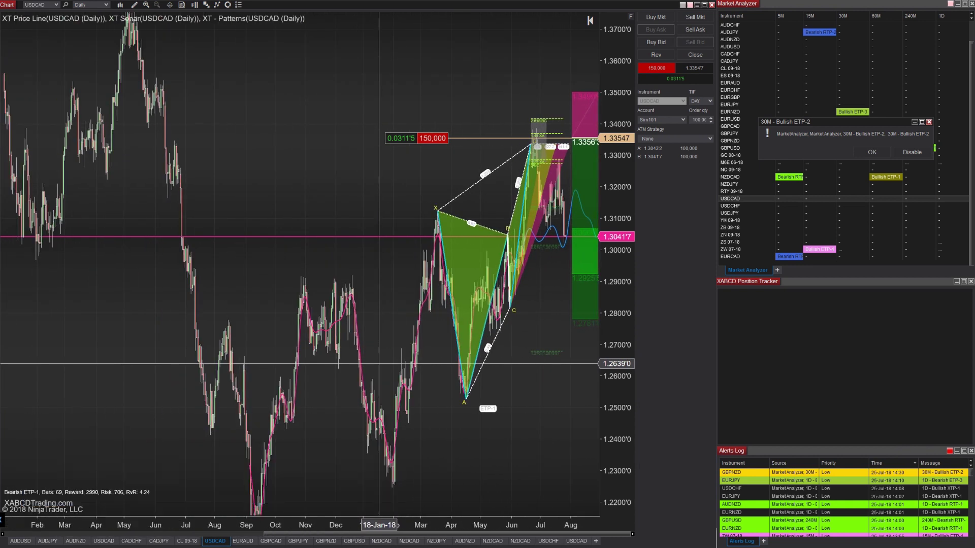
pyautogui.hotkey('ctrl', 'Down')
pyautogui.hotkey('ctrl', 'Down')
pyautogui.hotkey('ctrl', 'Down')
pyautogui.hotkey('ctrl', 'Down')
pyautogui.hotkey('ctrl', 'Up')
pyautogui.hotkey('ctrl', 'Up')
pyautogui.hotkey('ctrl', 'Up')
pyautogui.hotkey('ctrl', 'Up')
pyautogui.hotkey('ctrl', 'Up')
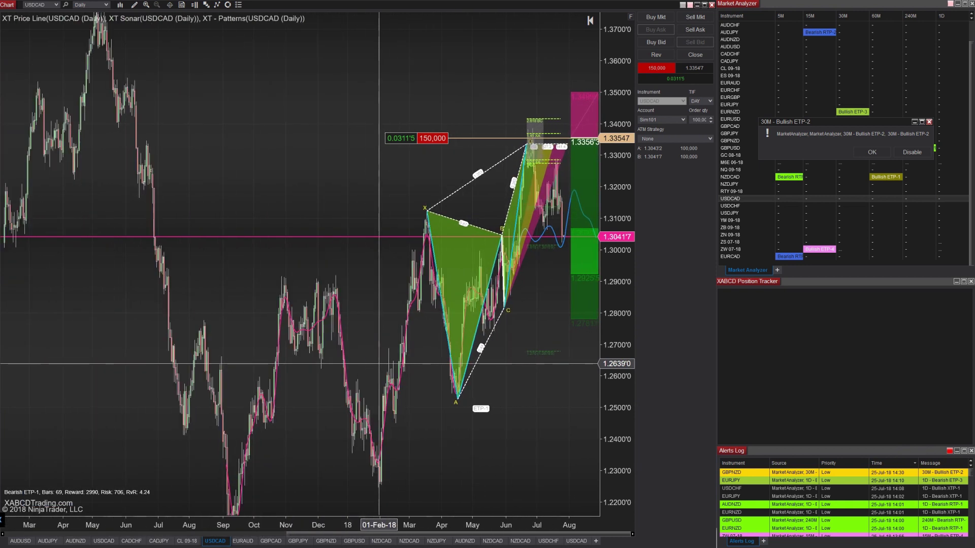
pyautogui.hotkey('ctrl', 'Up')
pyautogui.hotkey('ctrl', 'Up')
pyautogui.hotkey('ctrl', 'Up')
pyautogui.hotkey('ctrl', 'Up')
pyautogui.hotkey('ctrl', 'Up')
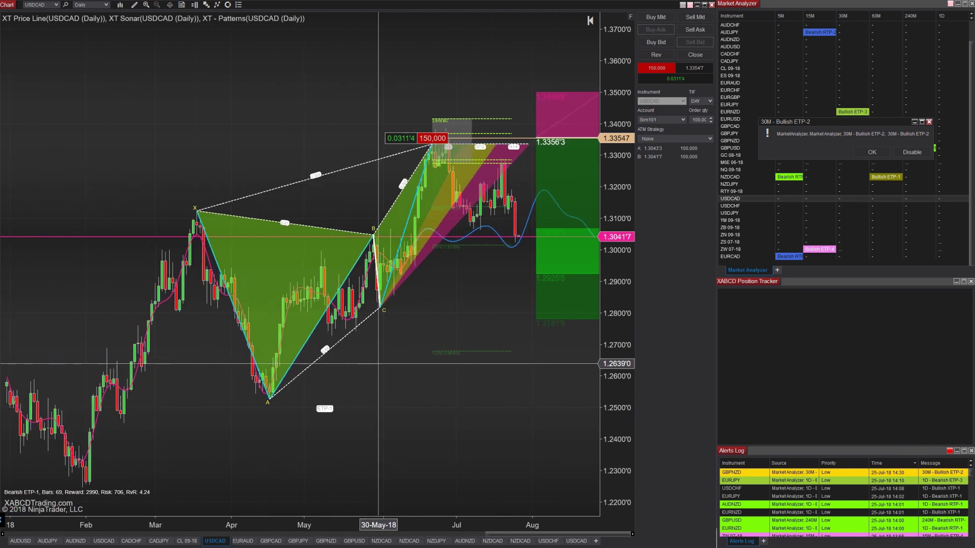
pyautogui.click(134, 6)
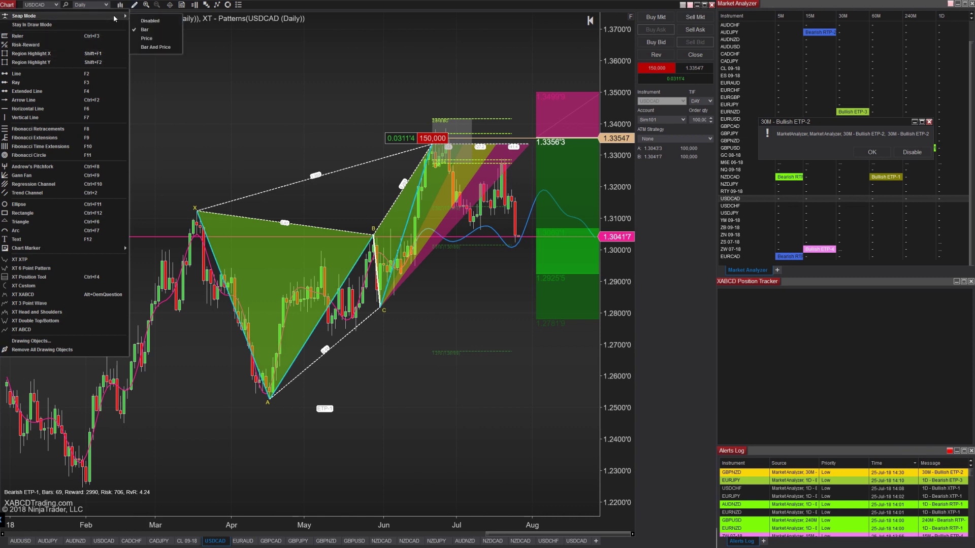
pyautogui.click(137, 7)
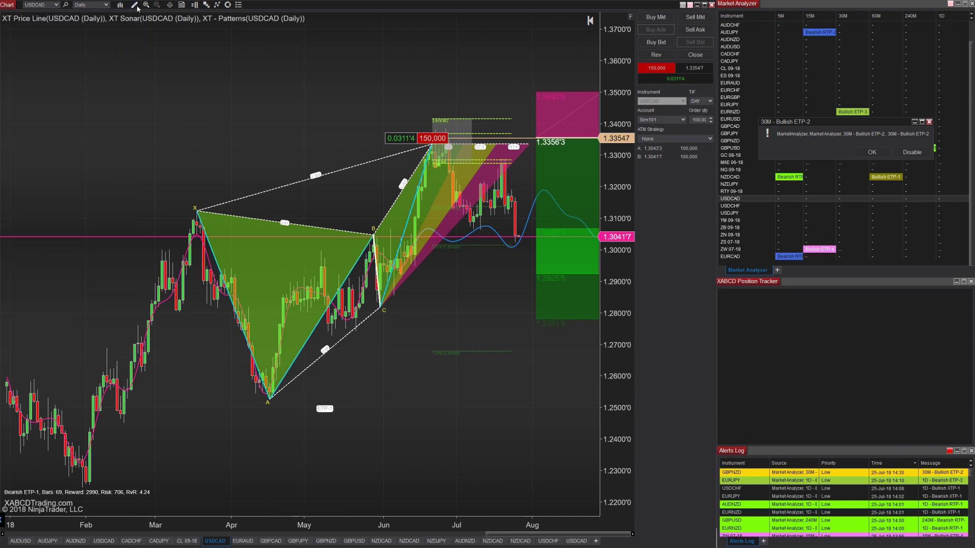
pyautogui.click(134, 7)
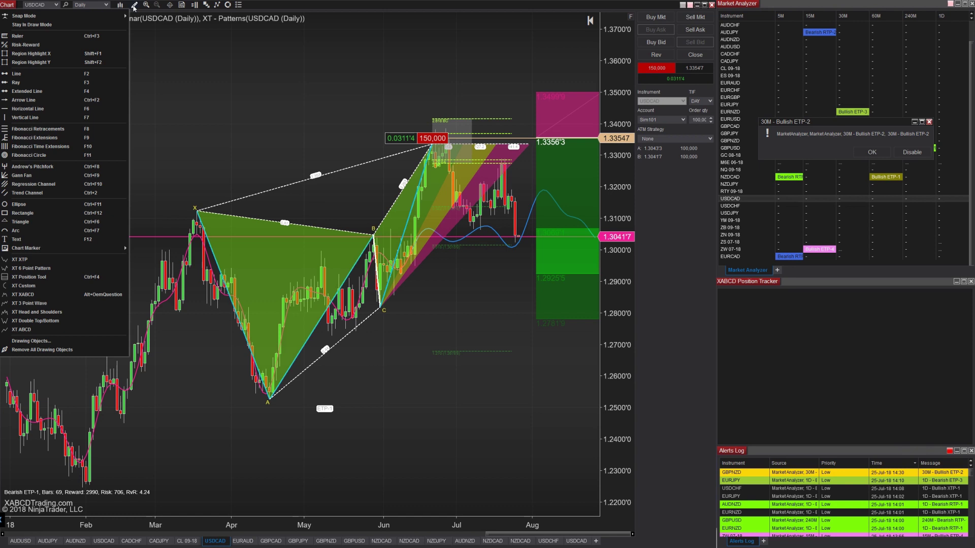
# Turn the chart's crosshair off.
pyautogui.click(169, 5)
pyautogui.click(170, 5)
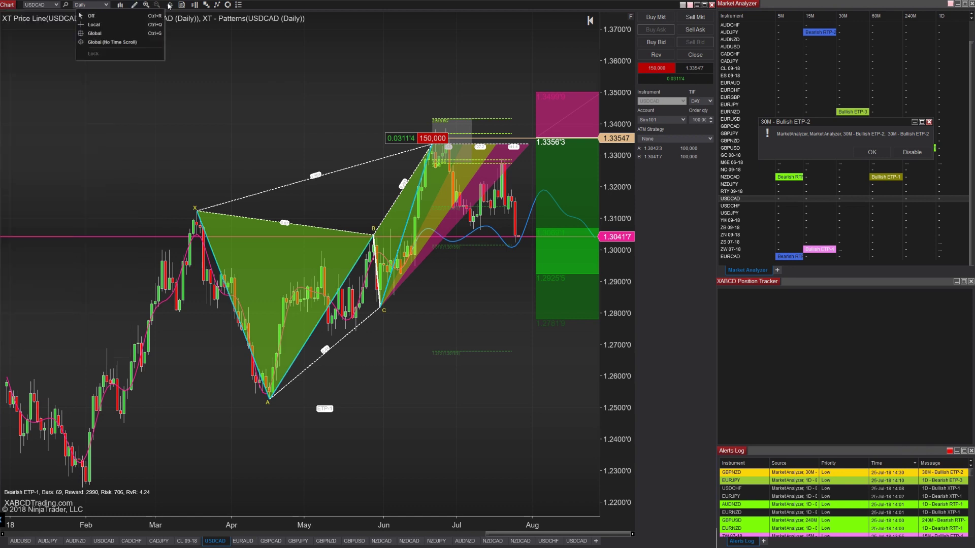
pyautogui.click(158, 17)
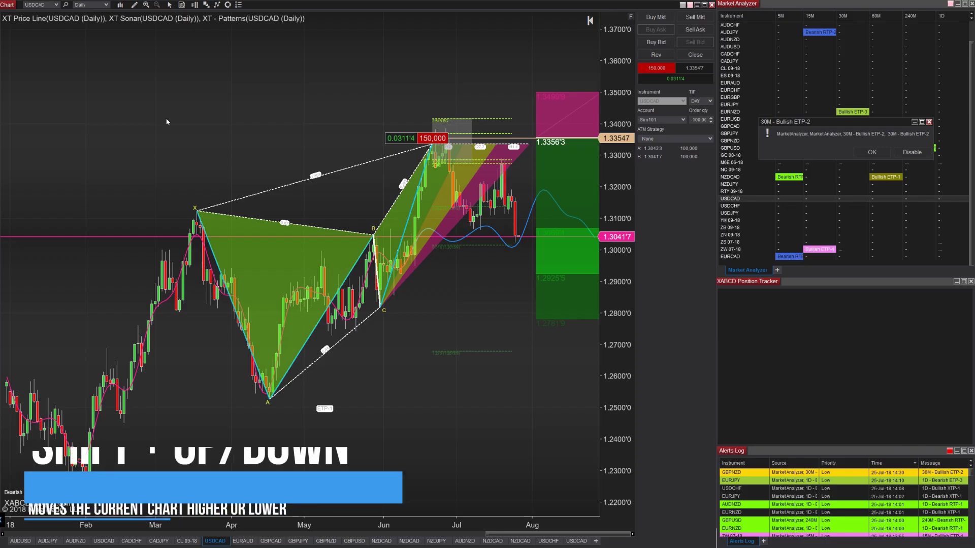
# Pan the chart slightly forward in time and shift its visible price range up to about 1.4100.
pyautogui.moveTo(197, 130); pyautogui.dragTo(168, 130)
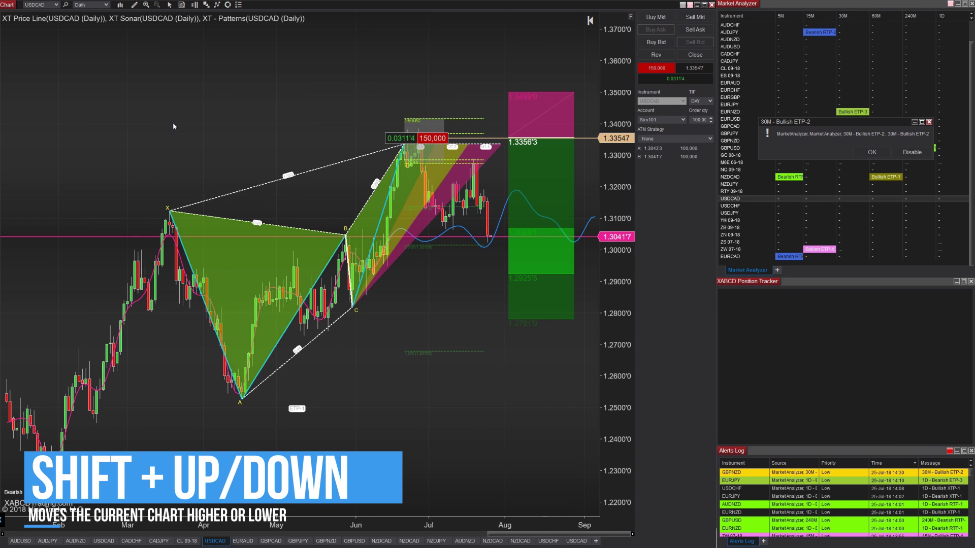
pyautogui.hotkey('shift', 'Up')
pyautogui.hotkey('shift', 'Up')
pyautogui.hotkey('shift', 'Up')
pyautogui.hotkey('shift', 'Up')
pyautogui.hotkey('shift', 'Up')
pyautogui.hotkey('shift', 'Up')
pyautogui.hotkey('shift', 'Up')
pyautogui.hotkey('shift', 'Up')
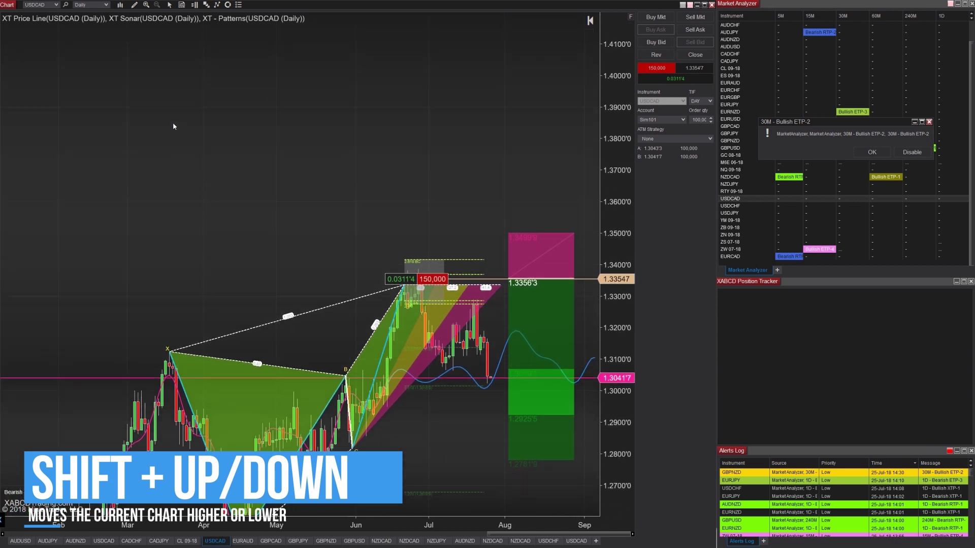
# Shift the chart's visible price range down to about 1.1700 to 1.3200.
pyautogui.hotkey('shift', 'Down')
pyautogui.hotkey('shift', 'Down')
pyautogui.hotkey('shift', 'Down')
pyautogui.hotkey('shift', 'Down')
pyautogui.hotkey('shift', 'Down')
pyautogui.hotkey('shift', 'Down')
pyautogui.hotkey('shift', 'Down')
pyautogui.hotkey('shift', 'Down')
pyautogui.hotkey('shift', 'Down')
pyautogui.hotkey('shift', 'Down')
pyautogui.hotkey('shift', 'Down')
pyautogui.hotkey('shift', 'Down')
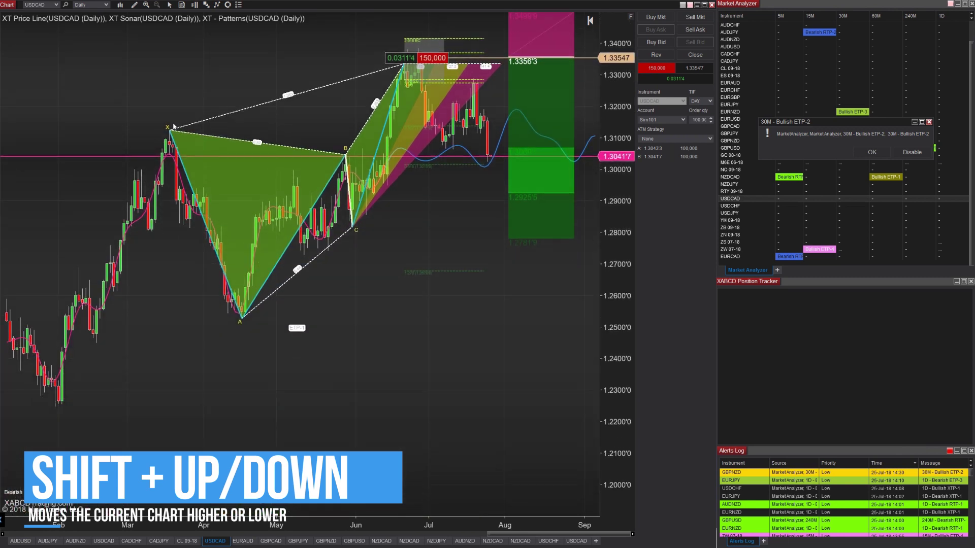
pyautogui.hotkey('shift', 'Down')
pyautogui.hotkey('shift', 'Down')
pyautogui.hotkey('shift', 'Down')
pyautogui.hotkey('shift', 'Down')
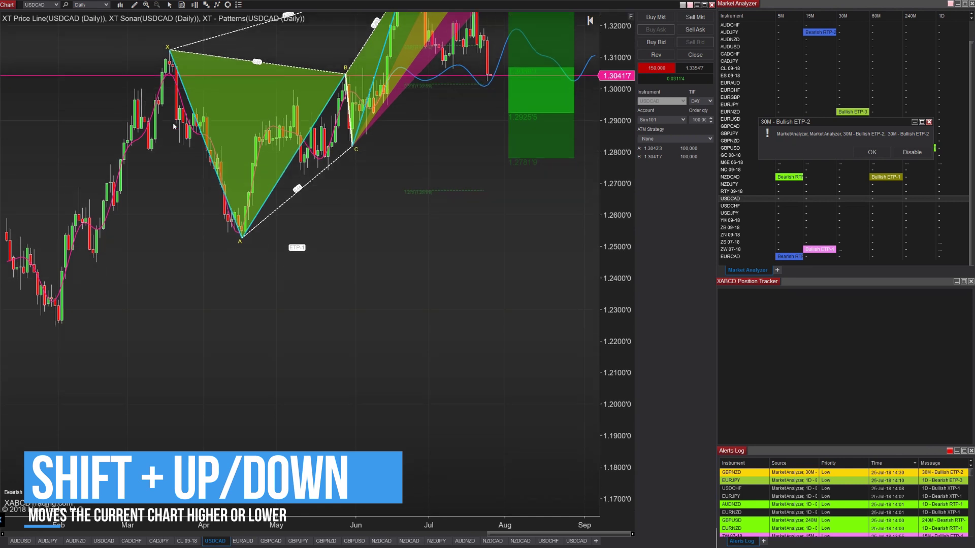
# Shift the chart's visible price range up to about 1.2900 to 1.4400.
pyautogui.hotkey('shift', 'Up')
pyautogui.hotkey('shift', 'Up')
pyautogui.hotkey('shift', 'Up')
pyautogui.hotkey('shift', 'Up')
pyautogui.hotkey('shift', 'Up')
pyautogui.hotkey('shift', 'Up')
pyautogui.hotkey('shift', 'Up')
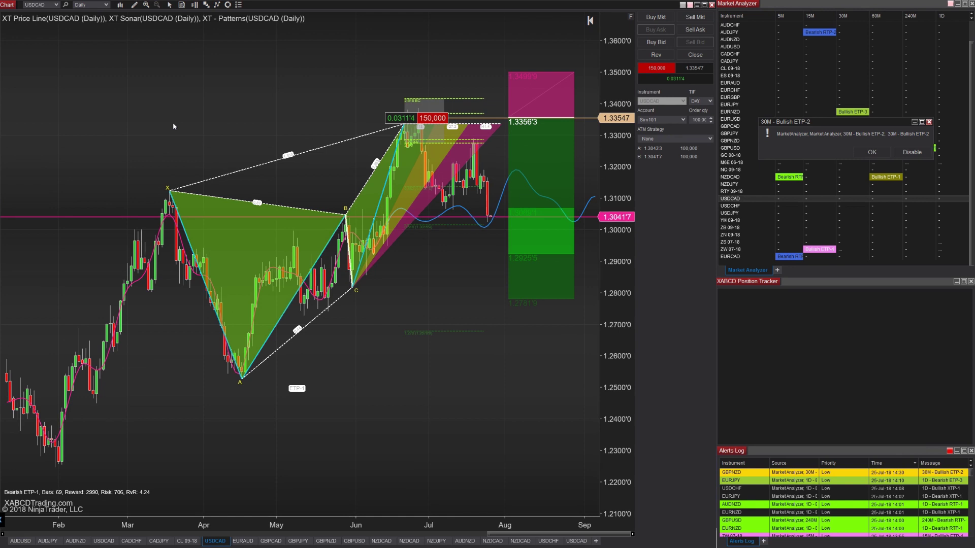
pyautogui.hotkey('shift', 'Up')
pyautogui.hotkey('shift', 'Up')
pyautogui.hotkey('shift', 'Up')
pyautogui.hotkey('shift', 'Up')
pyautogui.hotkey('shift', 'Up')
pyautogui.hotkey('shift', 'Up')
pyautogui.hotkey('shift', 'Up')
pyautogui.hotkey('shift', 'Up')
pyautogui.hotkey('shift', 'Up')
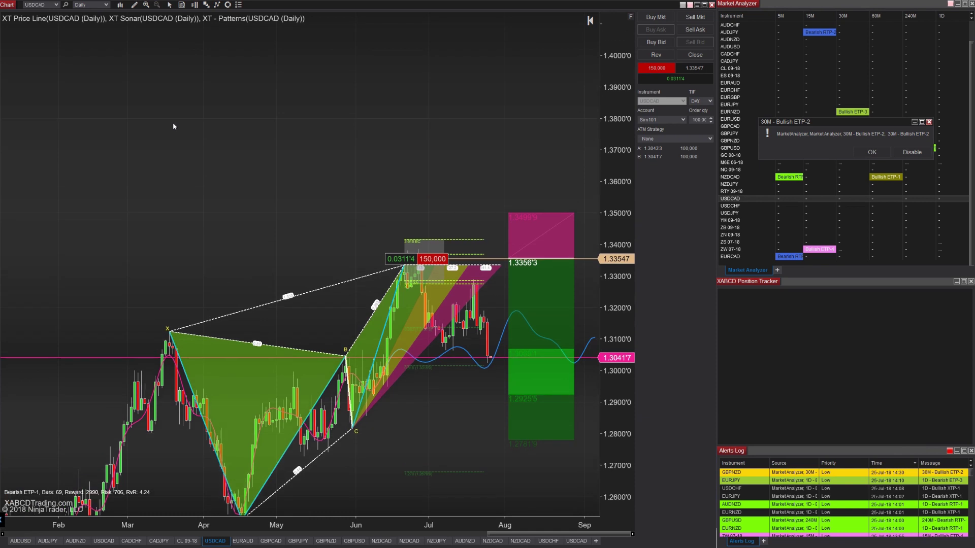
pyautogui.hotkey('shift', 'Up')
pyautogui.hotkey('shift', 'Up')
pyautogui.hotkey('shift', 'Up')
pyautogui.hotkey('shift', 'Up')
# Shift the chart's visible price range back down toward the XABCD pattern.
pyautogui.hotkey('shift', 'Down')
pyautogui.hotkey('shift', 'Down')
pyautogui.hotkey('shift', 'Down')
pyautogui.hotkey('shift', 'Down')
pyautogui.hotkey('shift', 'Down')
pyautogui.hotkey('shift', 'Down')
pyautogui.hotkey('shift', 'Down')
pyautogui.hotkey('shift', 'Down')
pyautogui.hotkey('shift', 'Down')
pyautogui.hotkey('shift', 'Down')
pyautogui.hotkey('shift', 'Down')
pyautogui.hotkey('shift', 'Down')
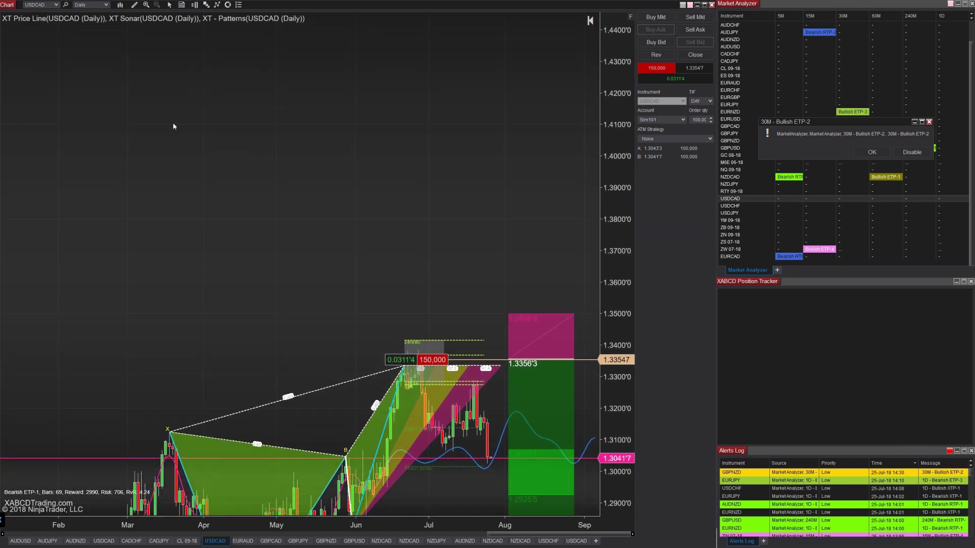